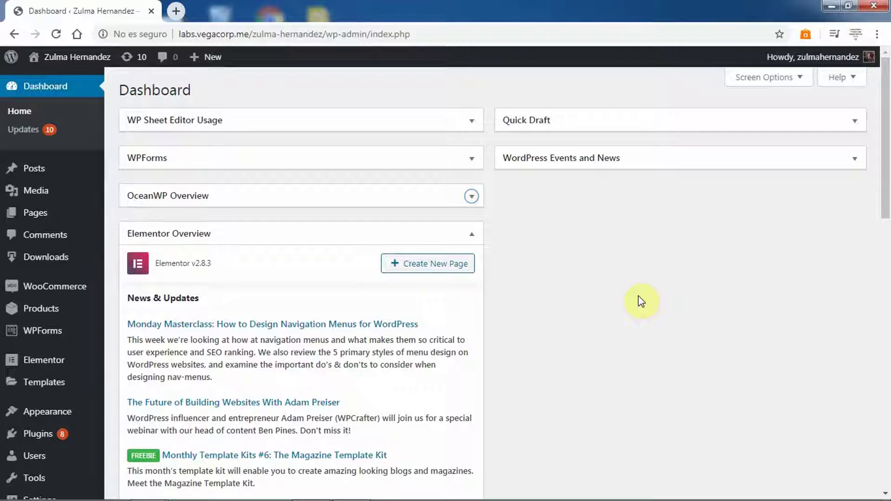
scroll(639, 295, "down", 1)
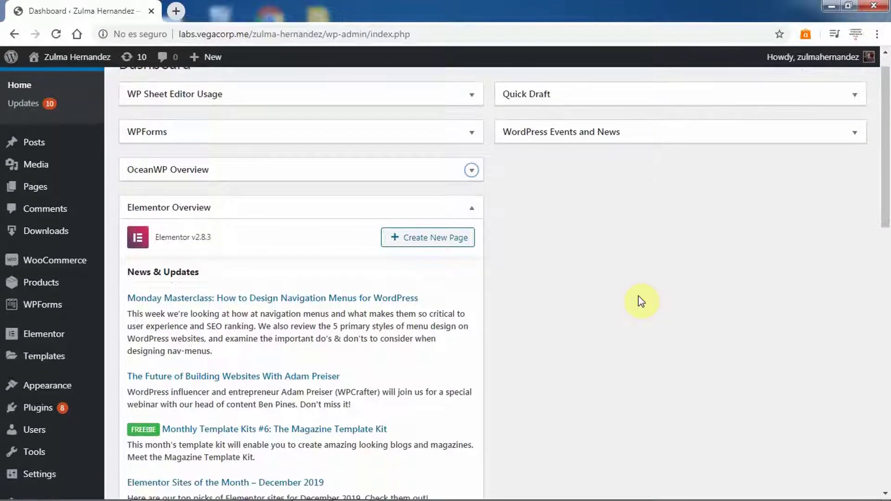
scroll(639, 296, "down", 1)
scroll(638, 296, "down", 1)
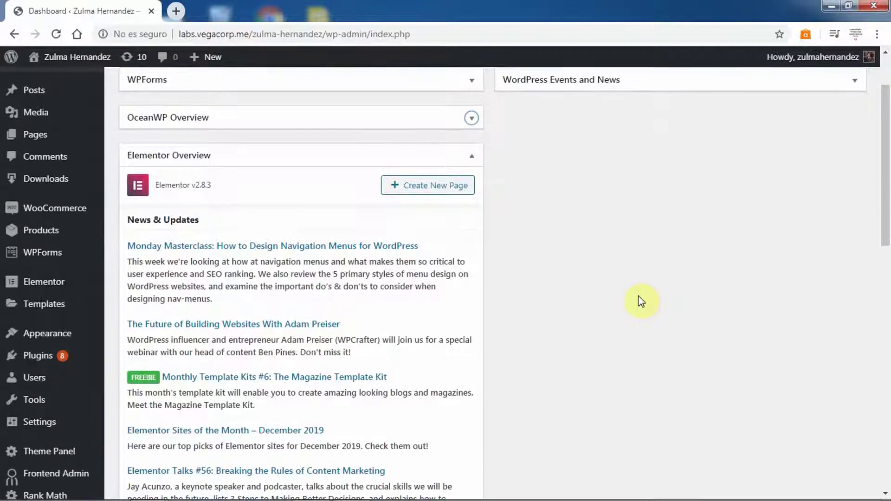
scroll(639, 296, "down", 1)
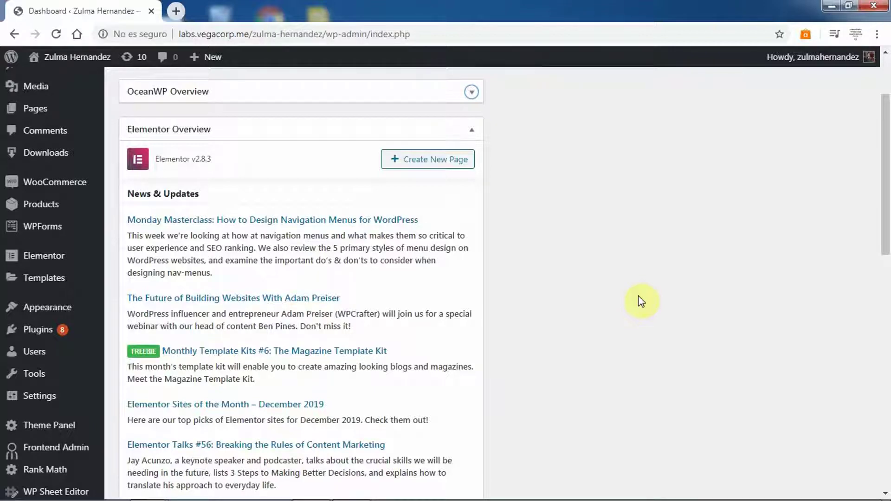
scroll(639, 296, "down", 1)
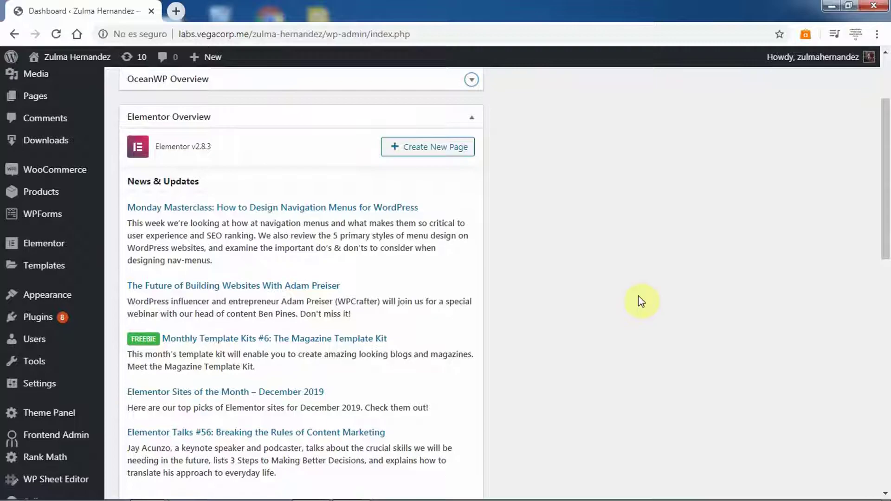
scroll(639, 296, "down", 1)
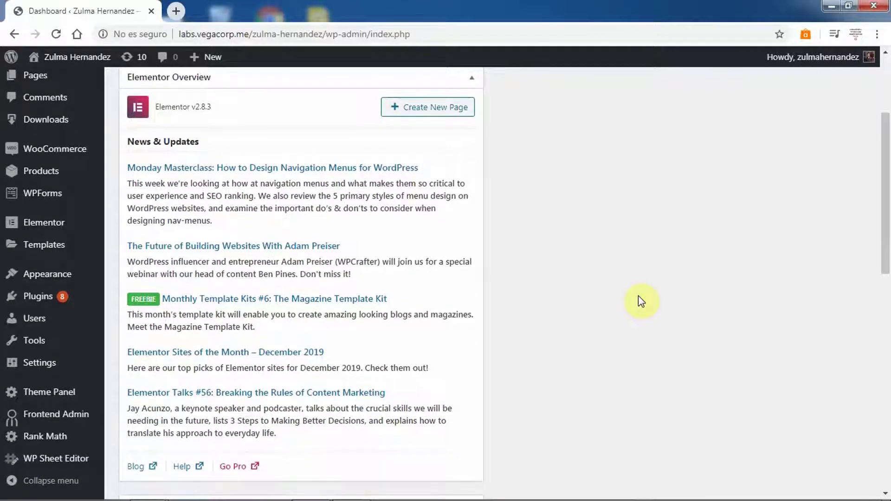
scroll(639, 295, "down", 1)
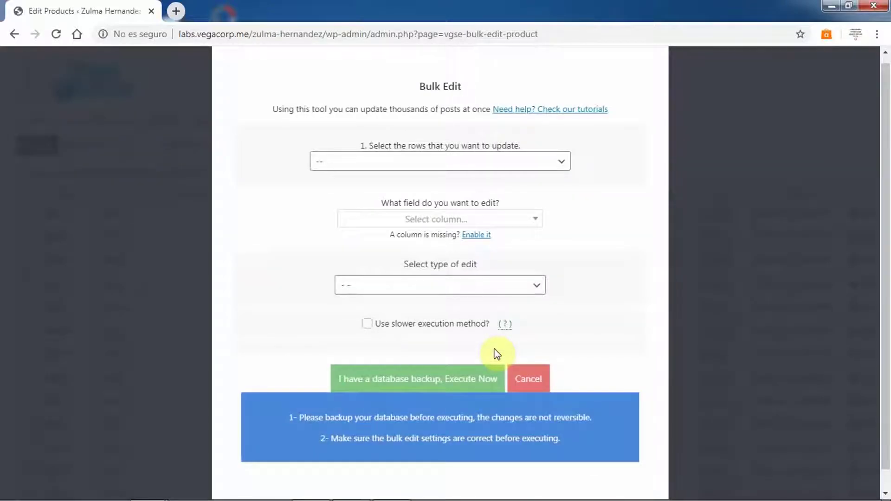
Bulk edit every row of the current search, setting Sold individually to yes on all 53 products
left_click(524, 162)
left_click(521, 191)
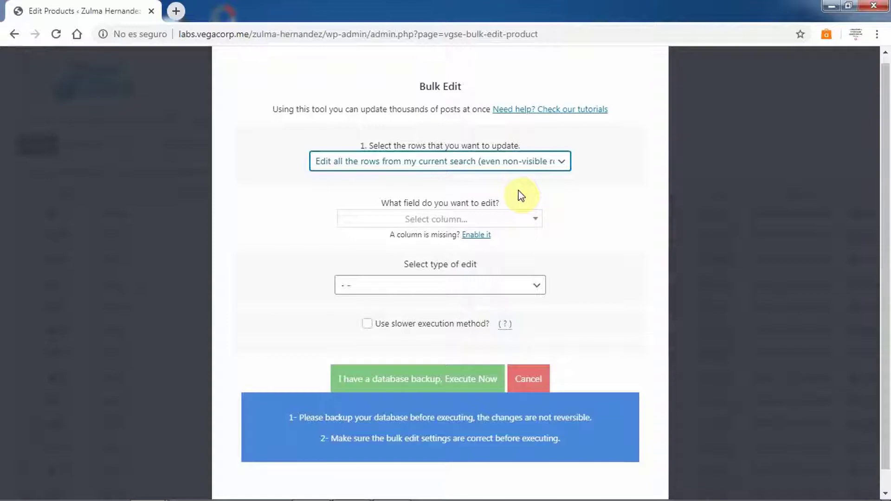
left_click(488, 221)
type("sold")
left_click(449, 261)
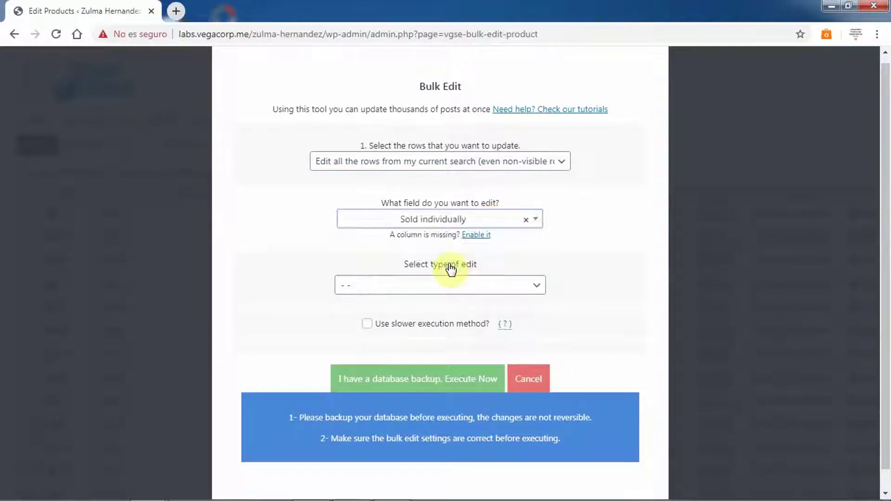
left_click(440, 286)
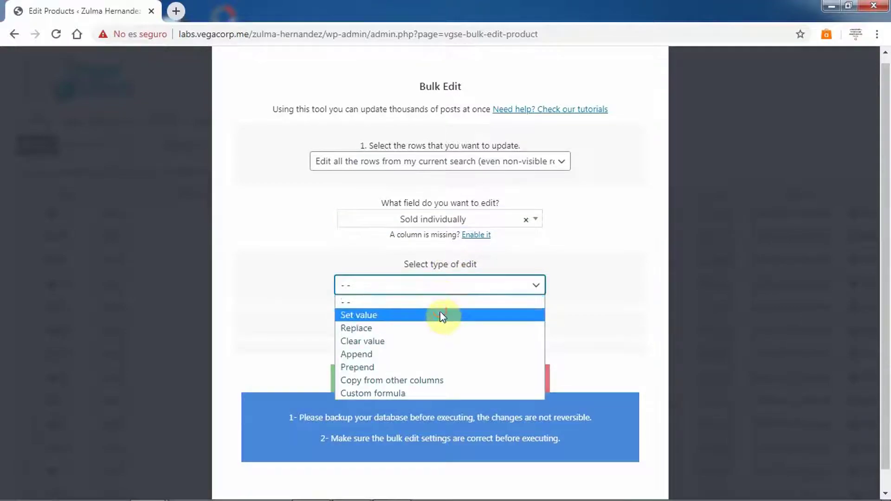
left_click(441, 315)
left_click(440, 323)
left_click(431, 412)
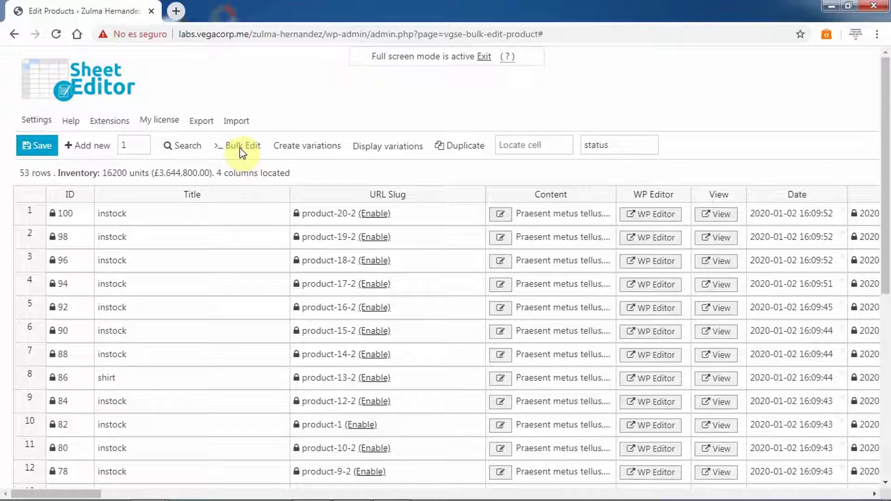
Start a new bulk edit that searches for rows with Published status
left_click(241, 145)
left_click(338, 162)
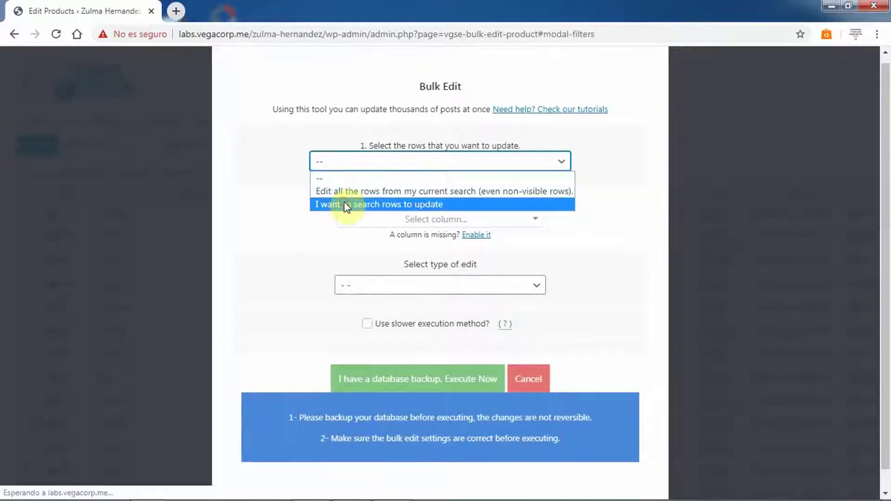
left_click(344, 204)
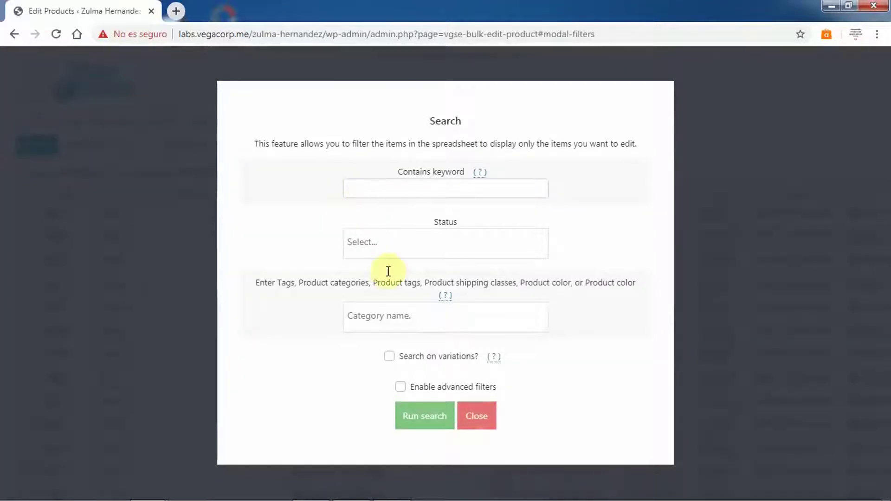
left_click(402, 246)
type("pu")
left_click(397, 269)
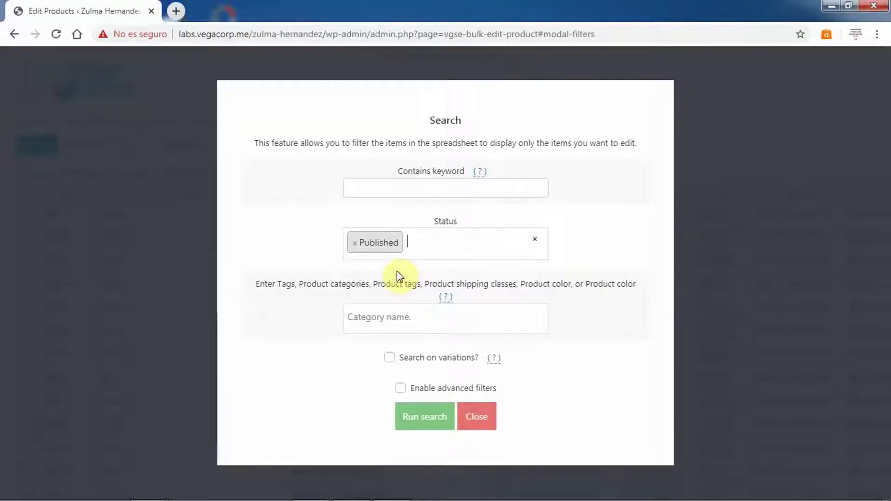
left_click(425, 416)
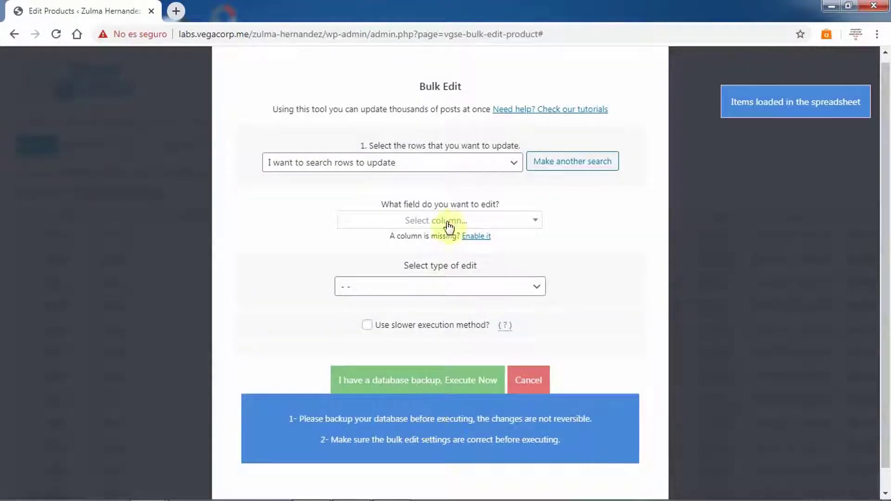
Set a fixed value for Sold individually on the published products
left_click(446, 220)
type("sold")
left_click(432, 267)
left_click(424, 286)
left_click(414, 315)
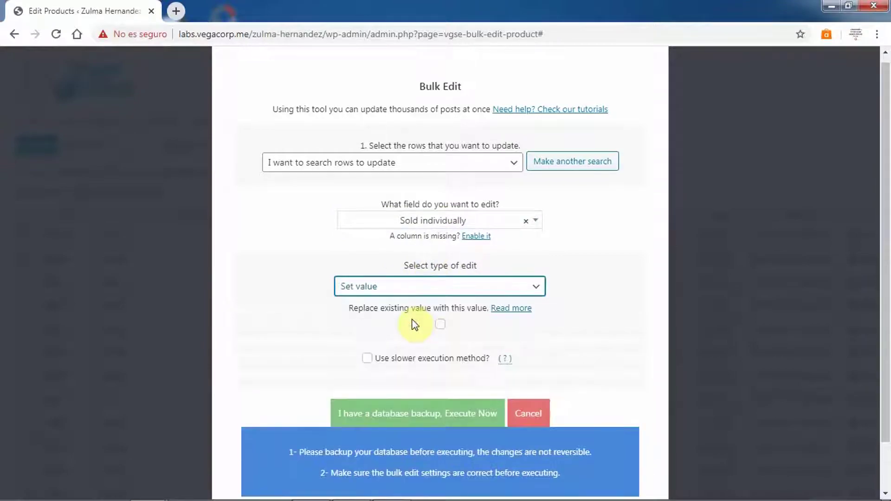
left_click(430, 415)
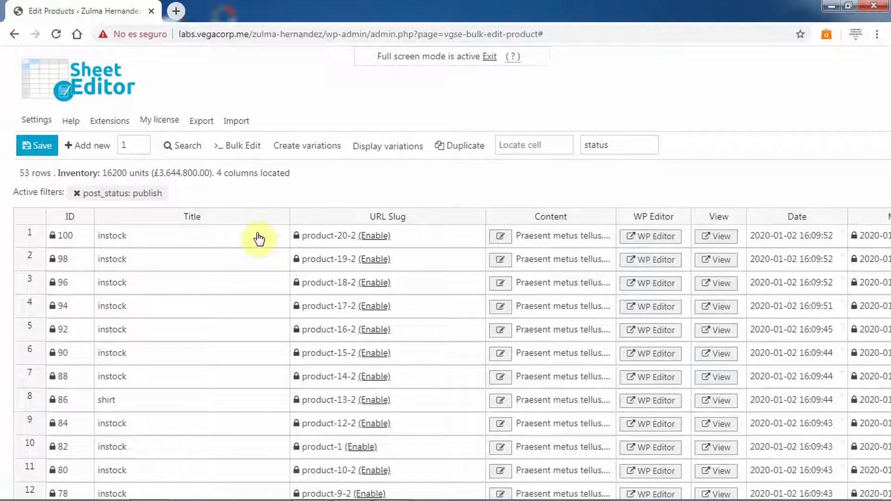
Start another bulk edit that searches for products in the clothes category
left_click(243, 146)
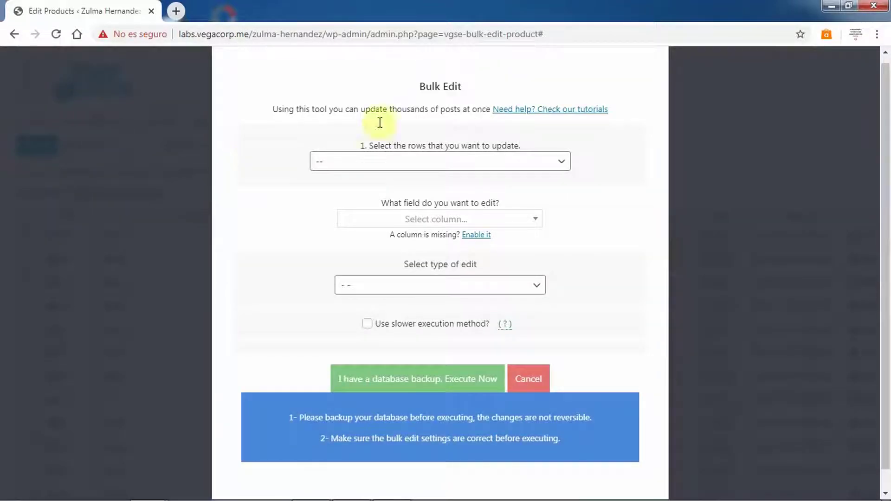
left_click(441, 162)
left_click(433, 205)
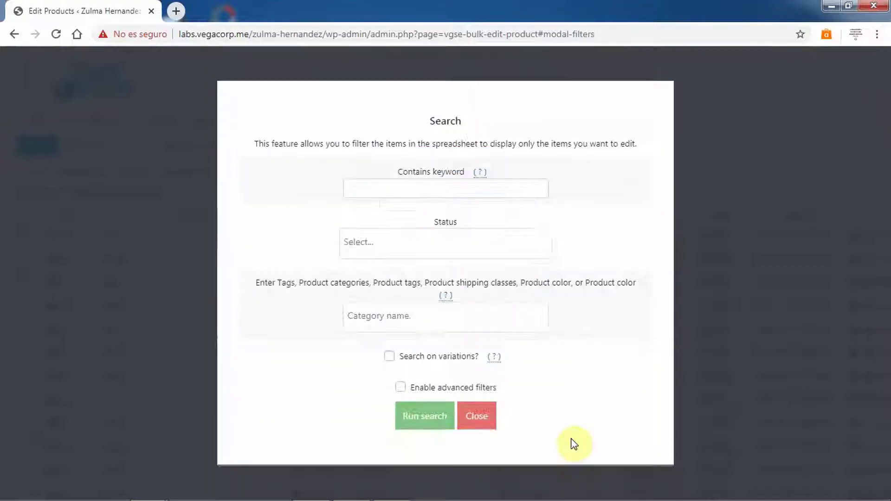
left_click(431, 316)
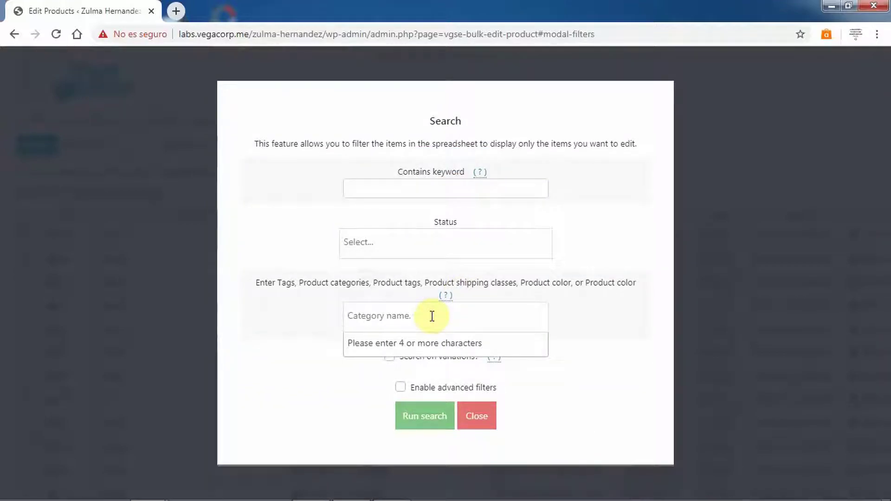
type("cloth")
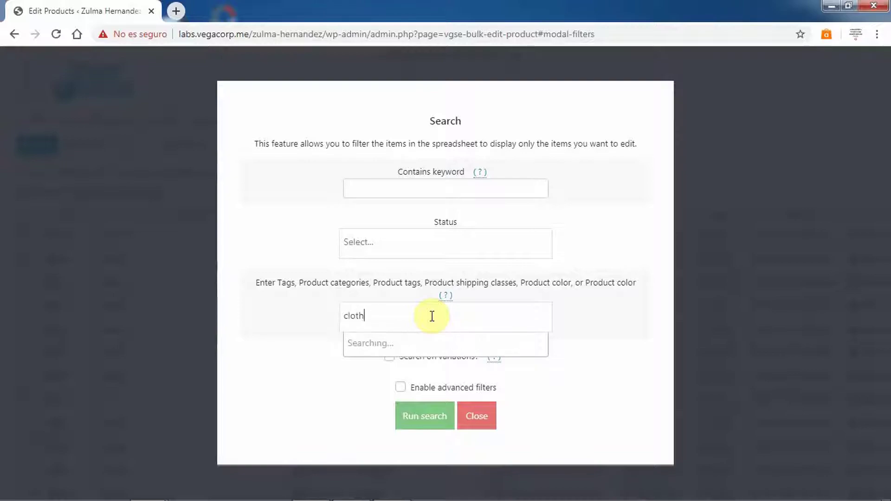
type("es")
left_click(433, 343)
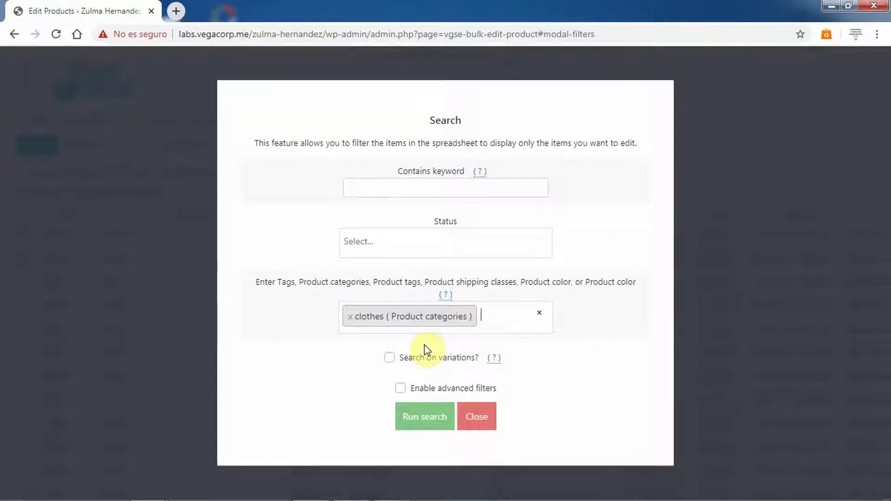
left_click(425, 416)
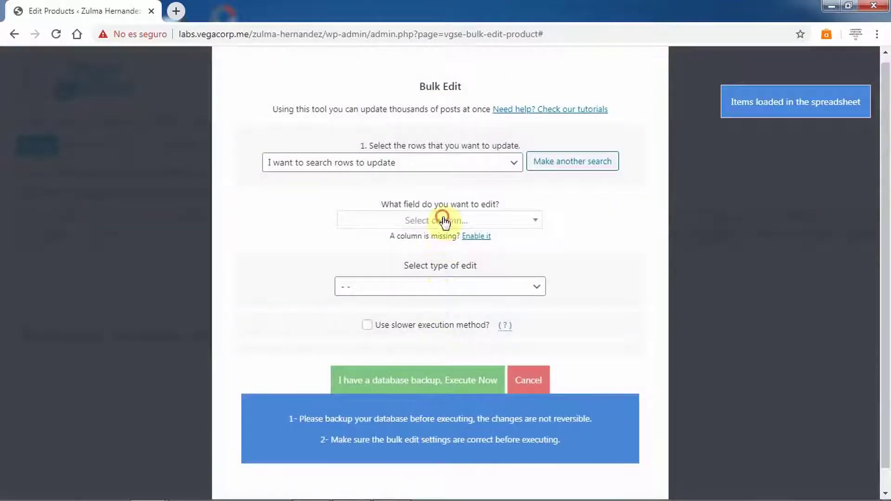
Set Sold individually to yes on the filtered clothes products
left_click(443, 220)
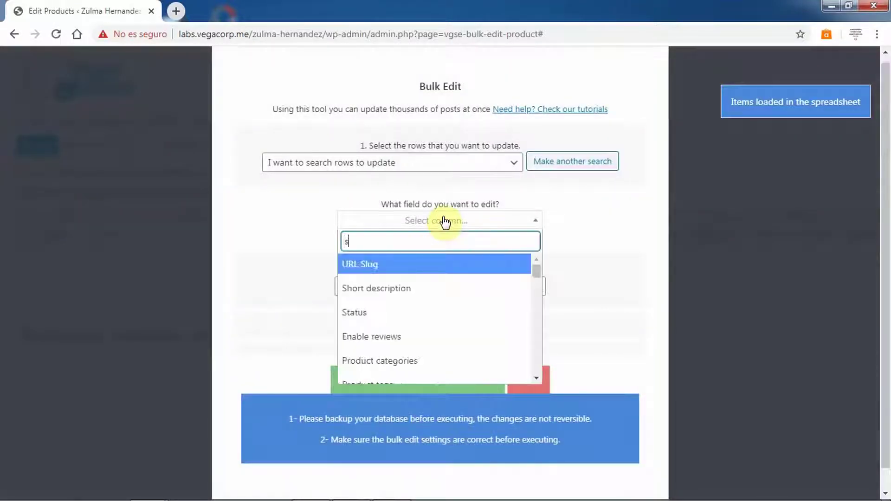
type("sold")
left_click(414, 269)
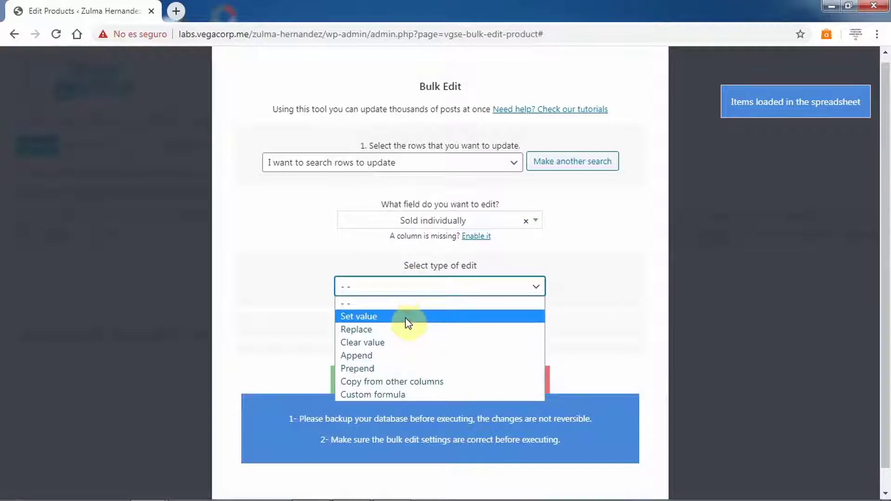
left_click(423, 312)
left_click(440, 324)
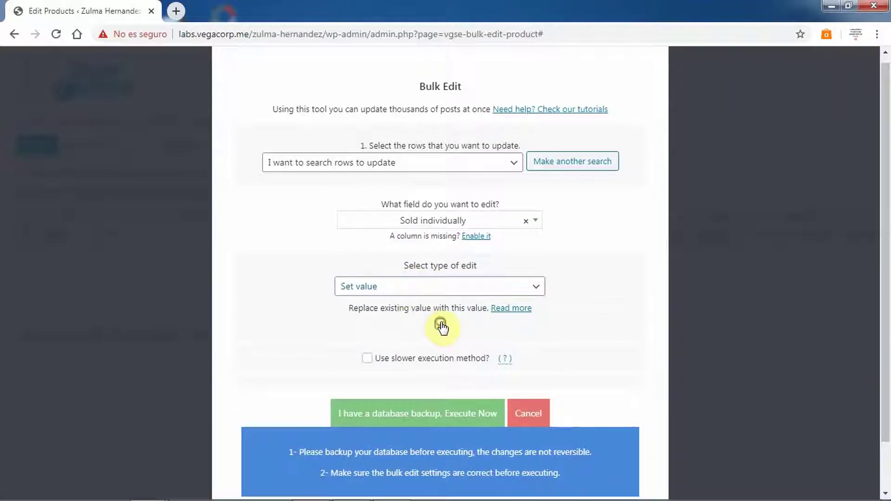
left_click(437, 411)
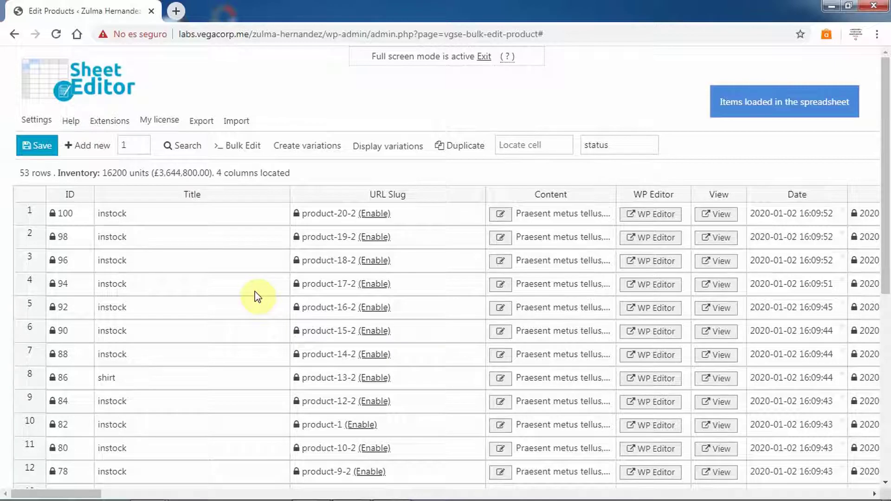
Run a new bulk edit search that includes product variations
left_click(242, 146)
left_click(589, 166)
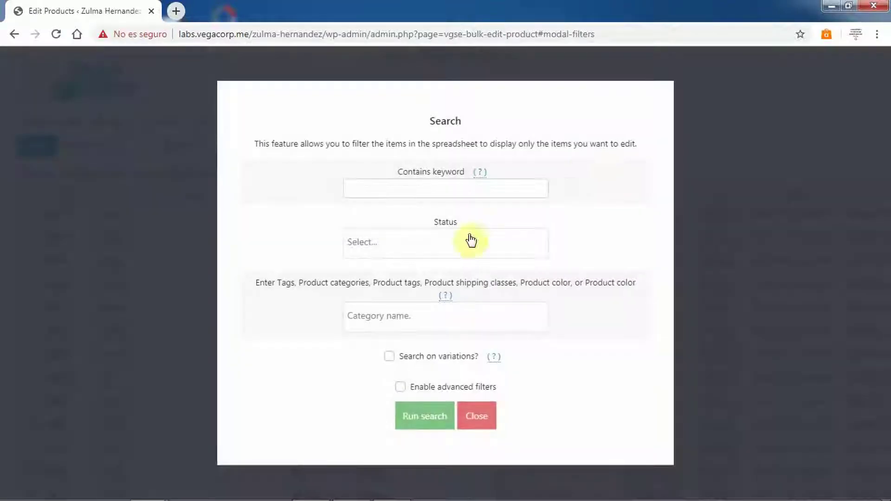
left_click(388, 357)
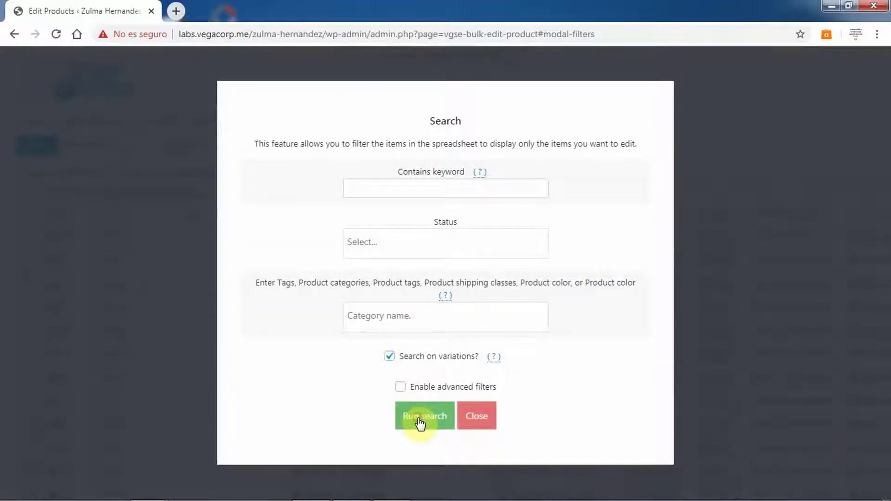
left_click(424, 416)
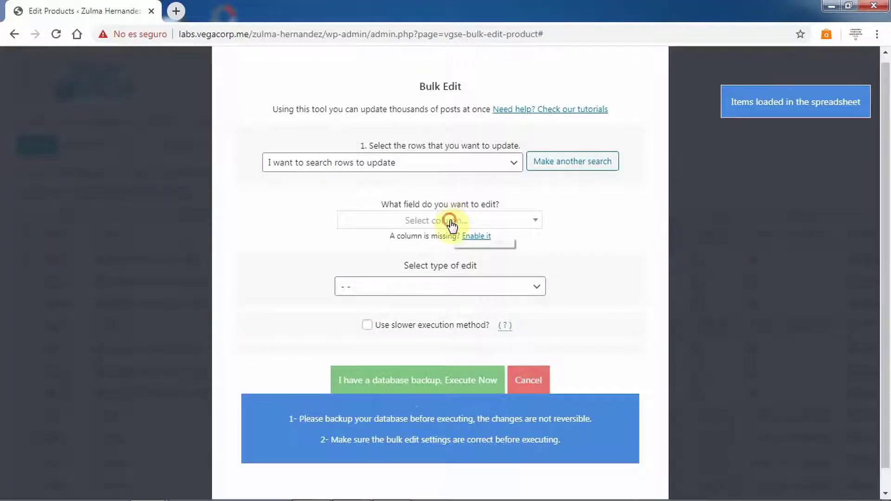
Set Sold individually to yes on the variation search results
left_click(453, 221)
type("sold")
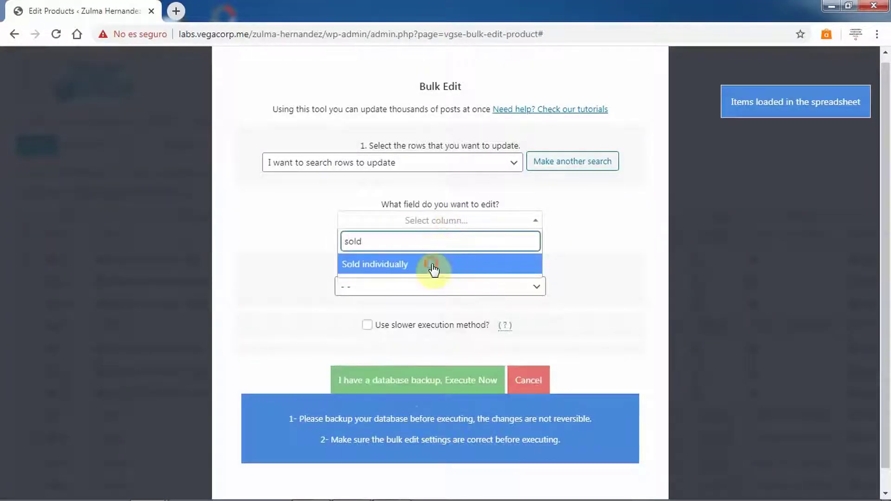
left_click(418, 264)
left_click(431, 286)
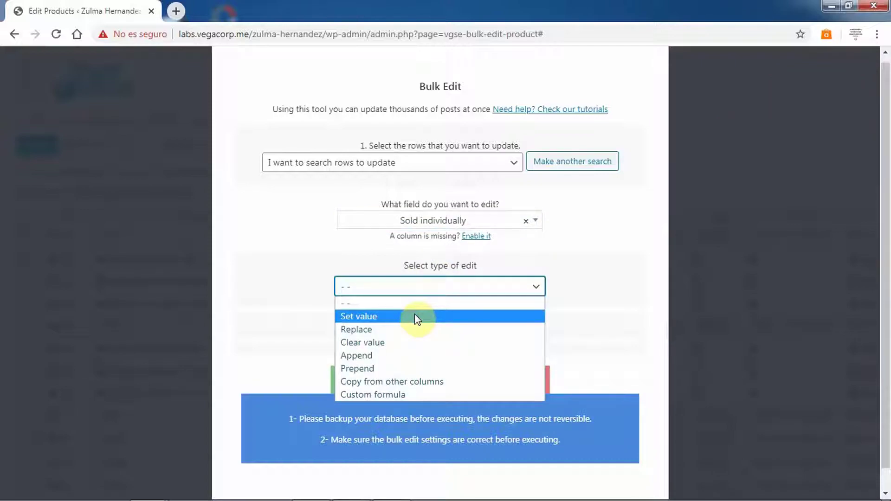
left_click(414, 317)
left_click(442, 325)
left_click(424, 413)
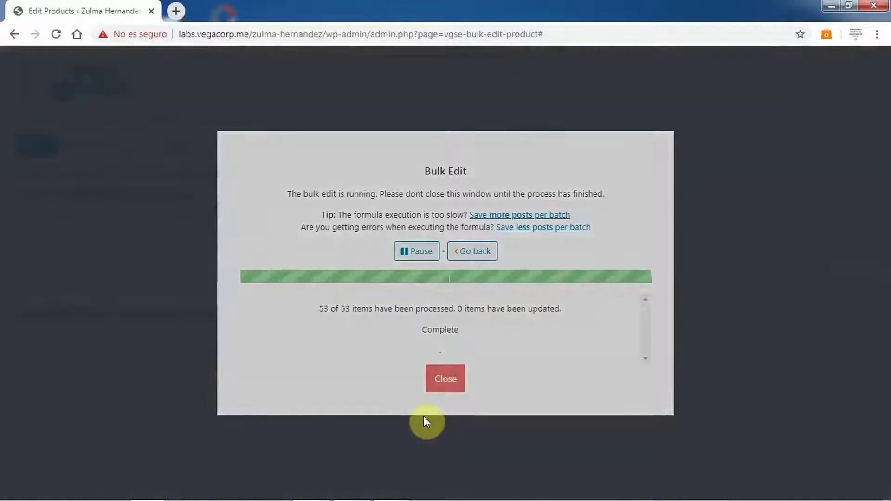